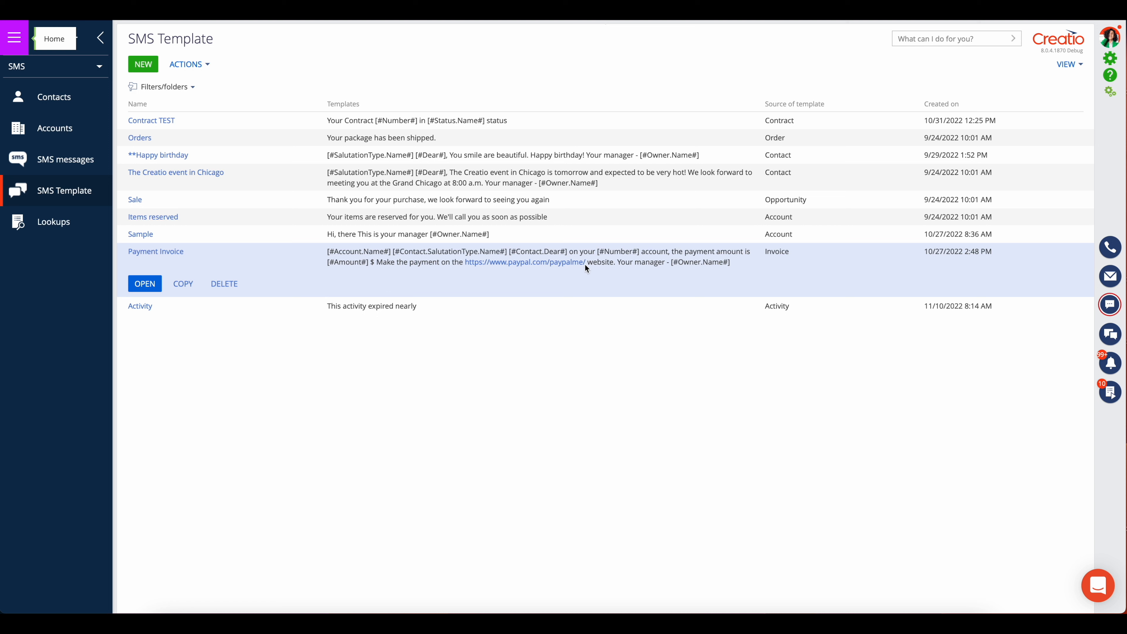
Open the Payment Invoice SMS template and examine its account, salutation, contact, number, amount and owner macros
{"action": "left_click", "coordinate": [141, 288]}
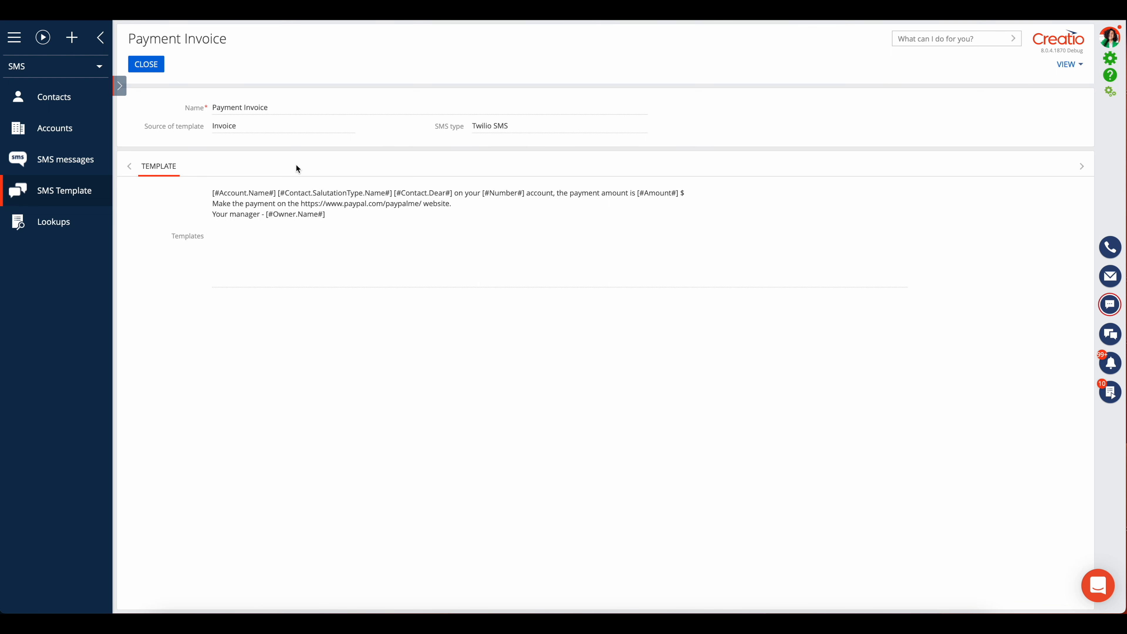
{"action": "left_click", "coordinate": [327, 253]}
{"action": "mouse_move", "coordinate": [209, 193]}
{"action": "left_mouse_down"}
{"action": "mouse_move", "coordinate": [268, 194]}
{"action": "mouse_move", "coordinate": [217, 194]}
{"action": "left_mouse_up"}
{"action": "left_click_drag", "start_coordinate": [286, 193], "coordinate": [386, 194]}
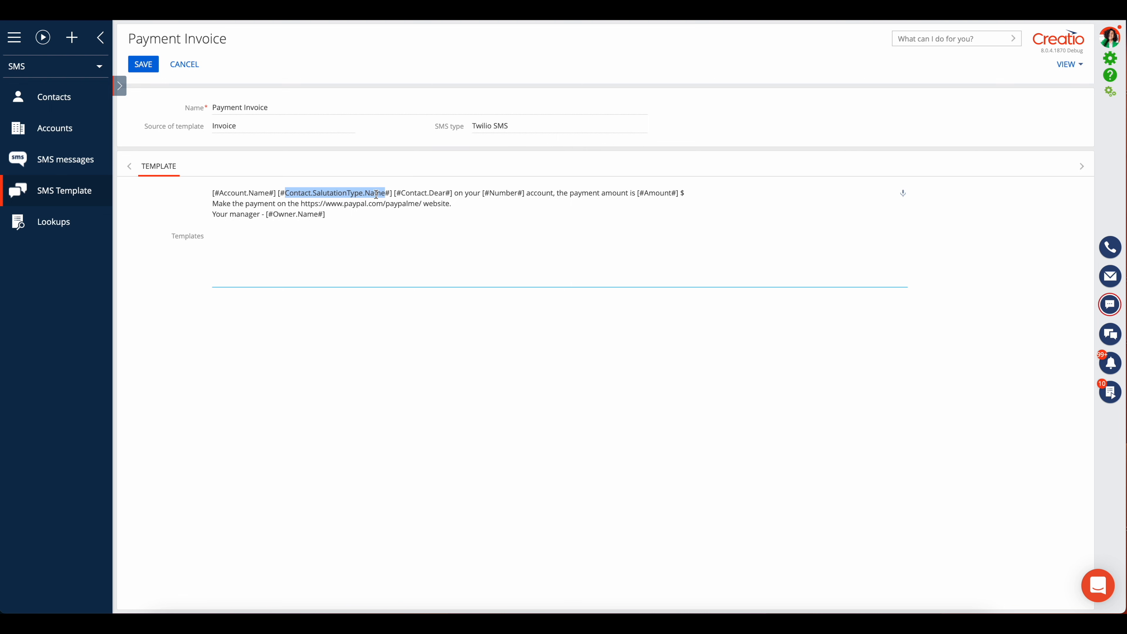
{"action": "left_click_drag", "start_coordinate": [400, 193], "coordinate": [445, 194]}
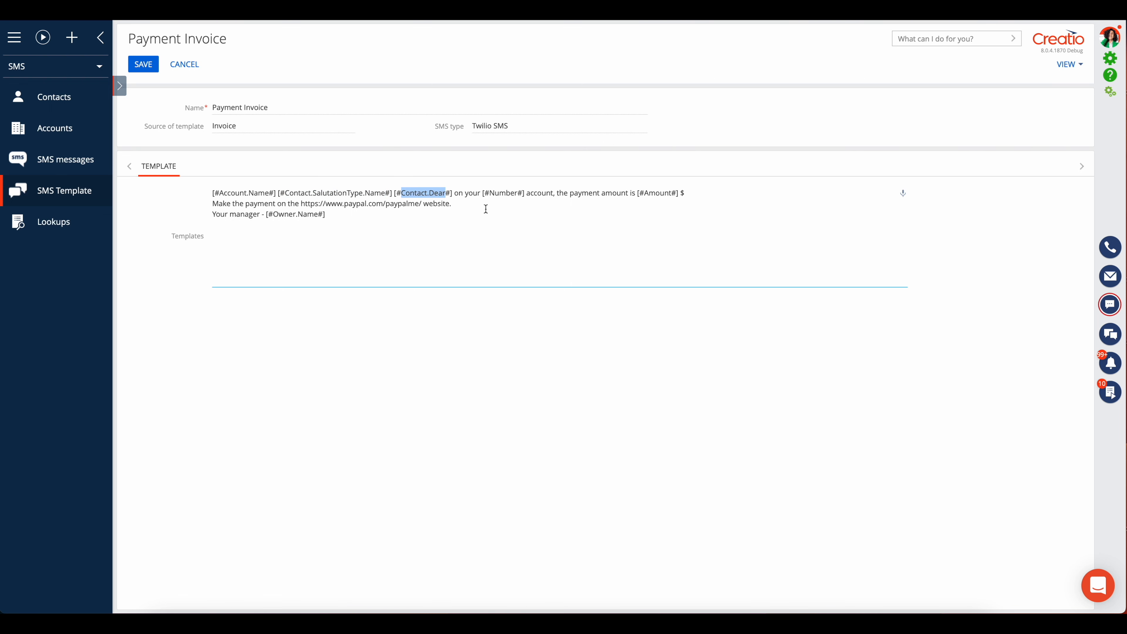
{"action": "double_click", "coordinate": [502, 192]}
{"action": "double_click", "coordinate": [653, 194]}
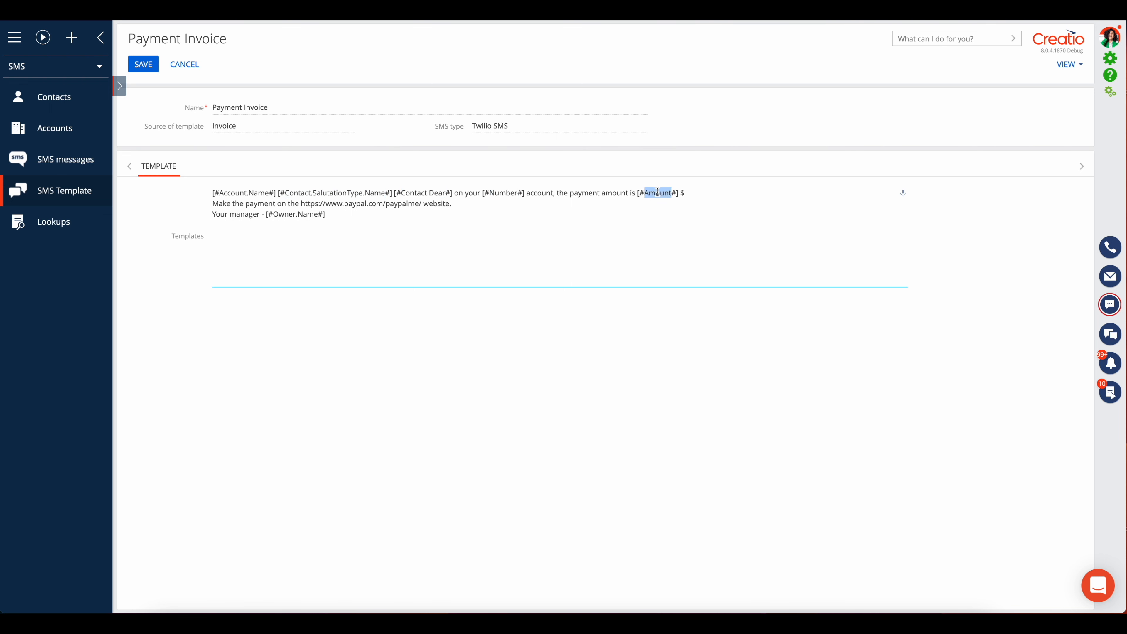
{"action": "left_click_drag", "start_coordinate": [317, 214], "coordinate": [273, 214]}
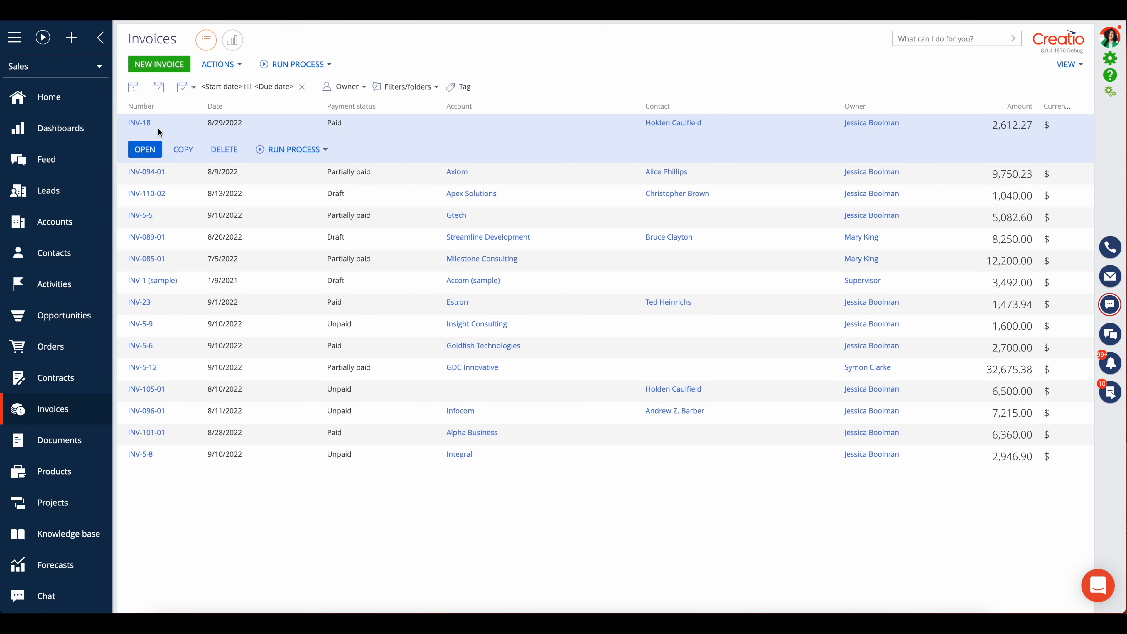
Open the paid invoice dated 8/29/2022 and examine the Title, Recipient's name and Age fields on its customer's contact page
{"action": "left_click", "coordinate": [145, 149]}
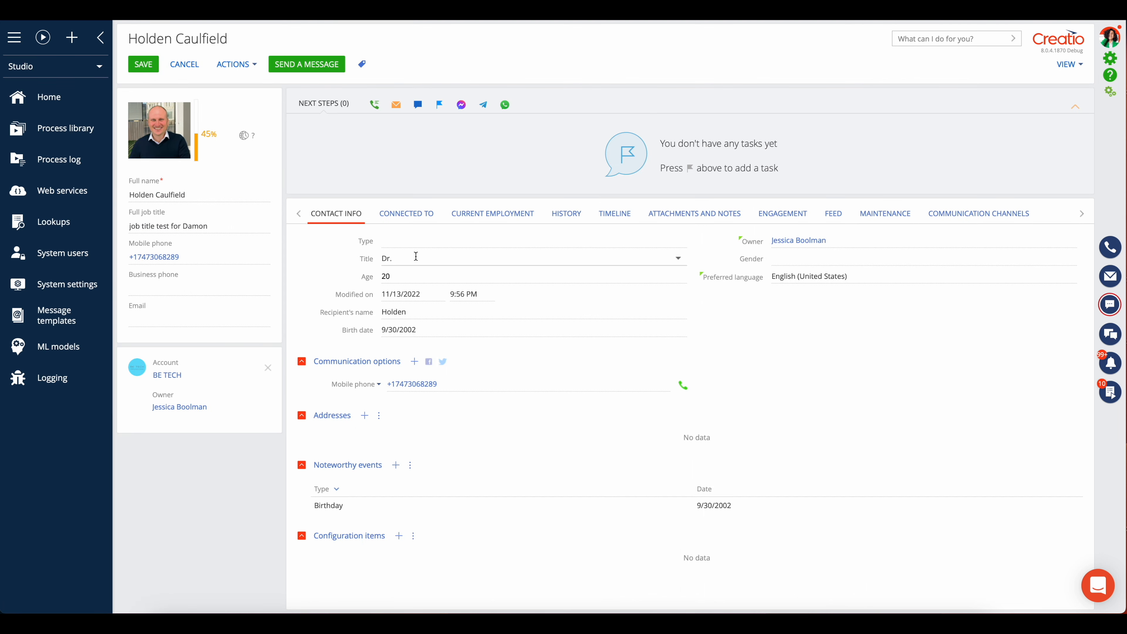
{"action": "left_click_drag", "start_coordinate": [407, 259], "coordinate": [374, 257]}
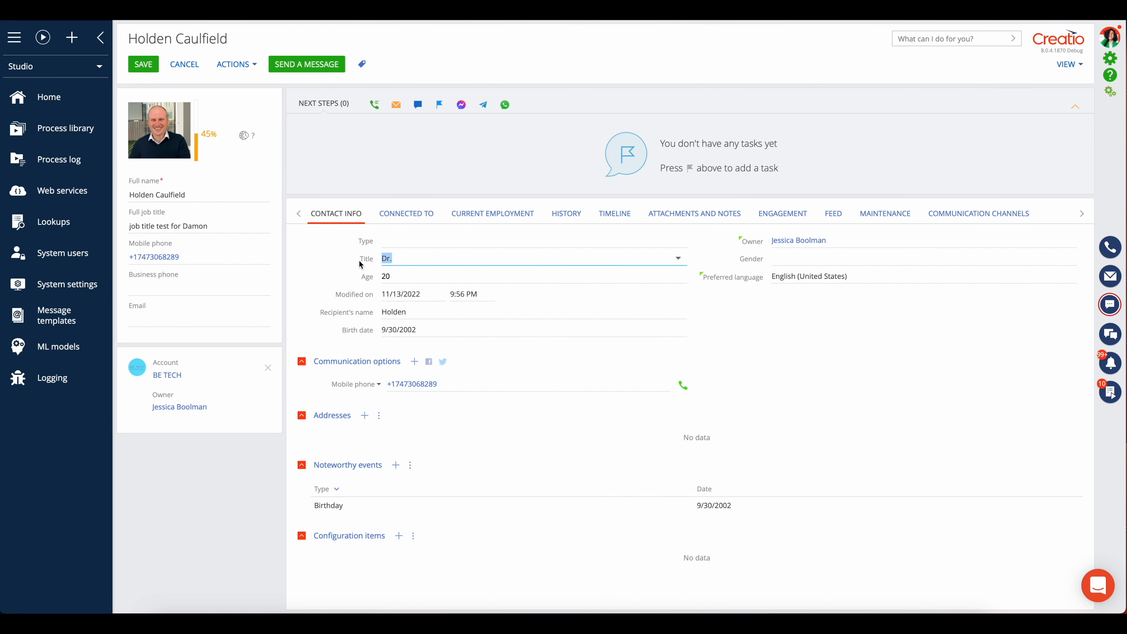
{"action": "double_click", "coordinate": [396, 312]}
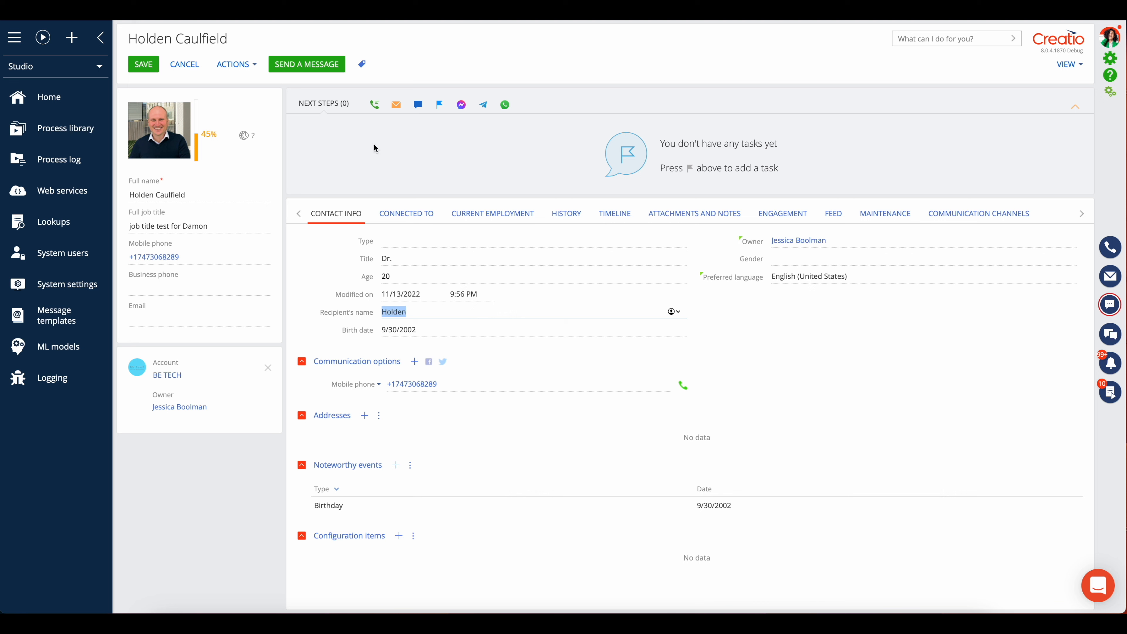
{"action": "left_click_drag", "start_coordinate": [375, 312], "coordinate": [324, 312]}
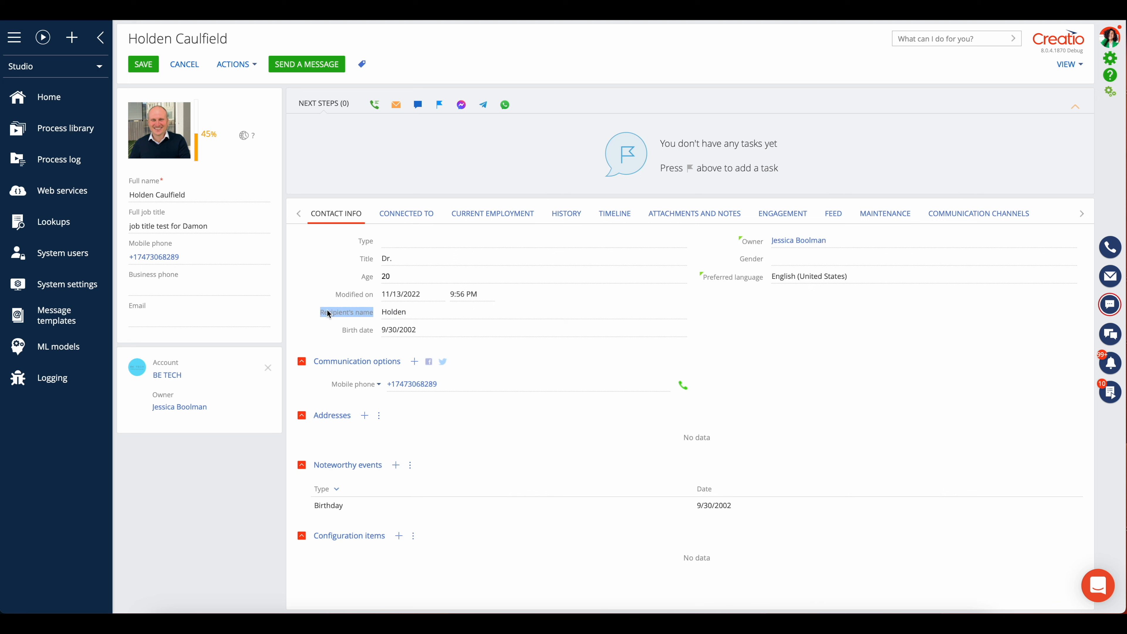
{"action": "left_click_drag", "start_coordinate": [357, 277], "coordinate": [374, 278]}
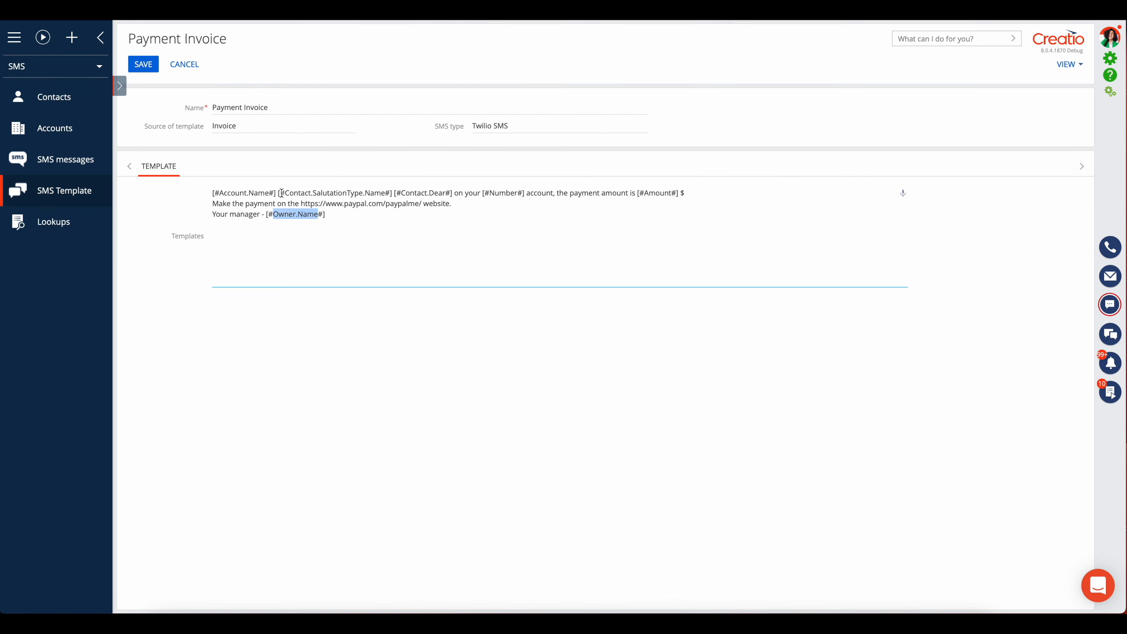
Compare the Contact part of the template's [#Contact.SalutationType.Name#] macro with the Customer field on the invoice
{"action": "left_click_drag", "start_coordinate": [284, 193], "coordinate": [385, 194]}
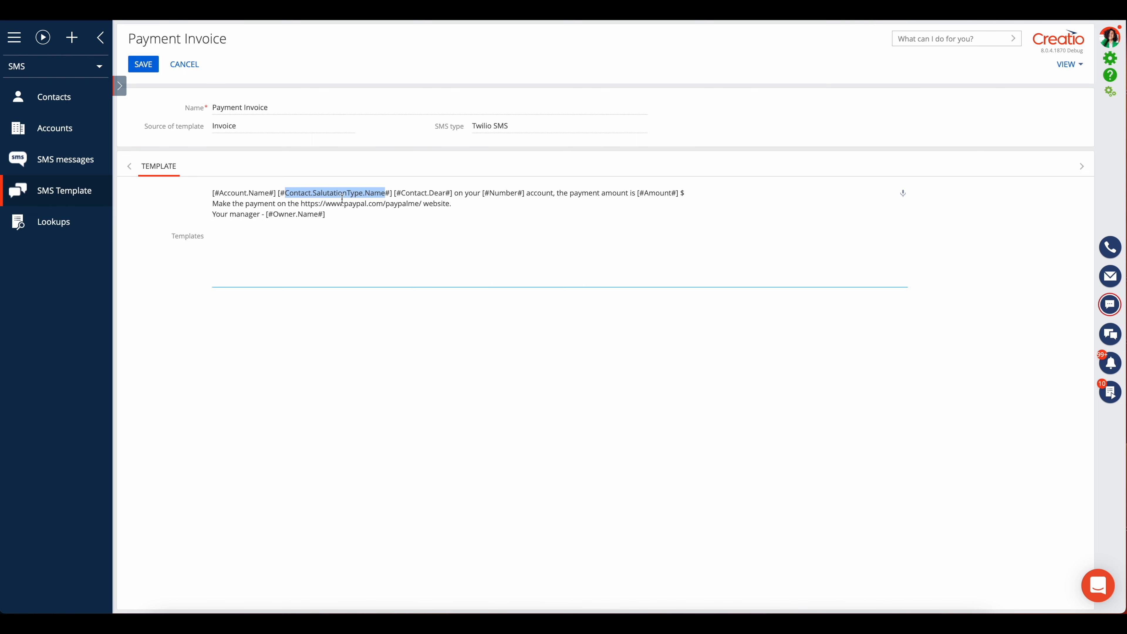
{"action": "left_click", "coordinate": [311, 194]}
{"action": "left_click_drag", "start_coordinate": [311, 194], "coordinate": [285, 194]}
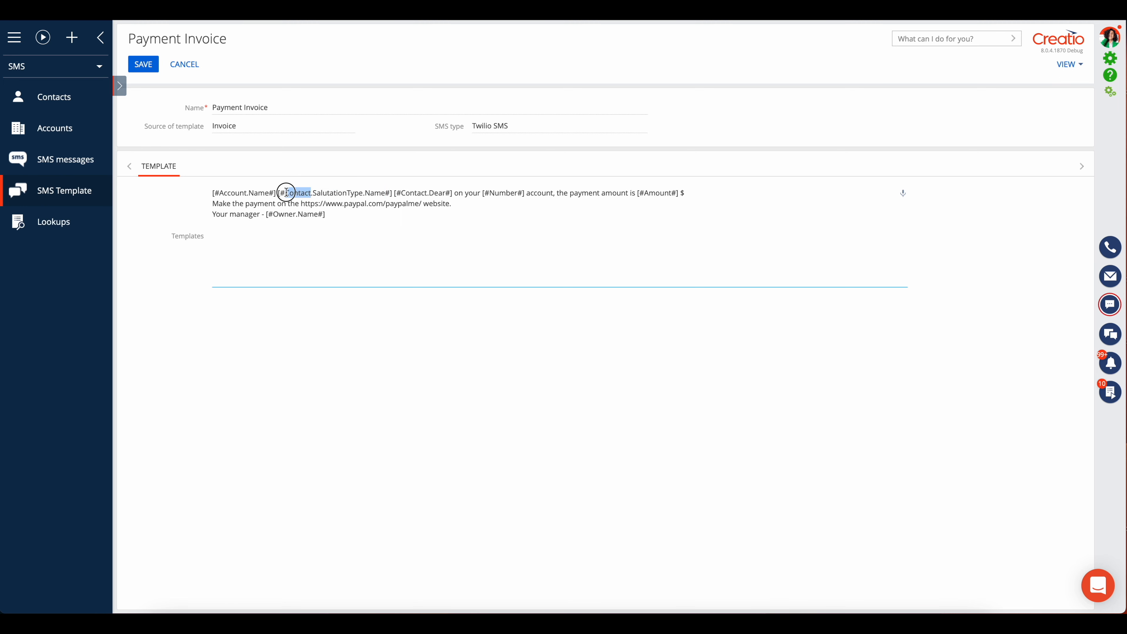
{"action": "mouse_move", "coordinate": [416, 20]}
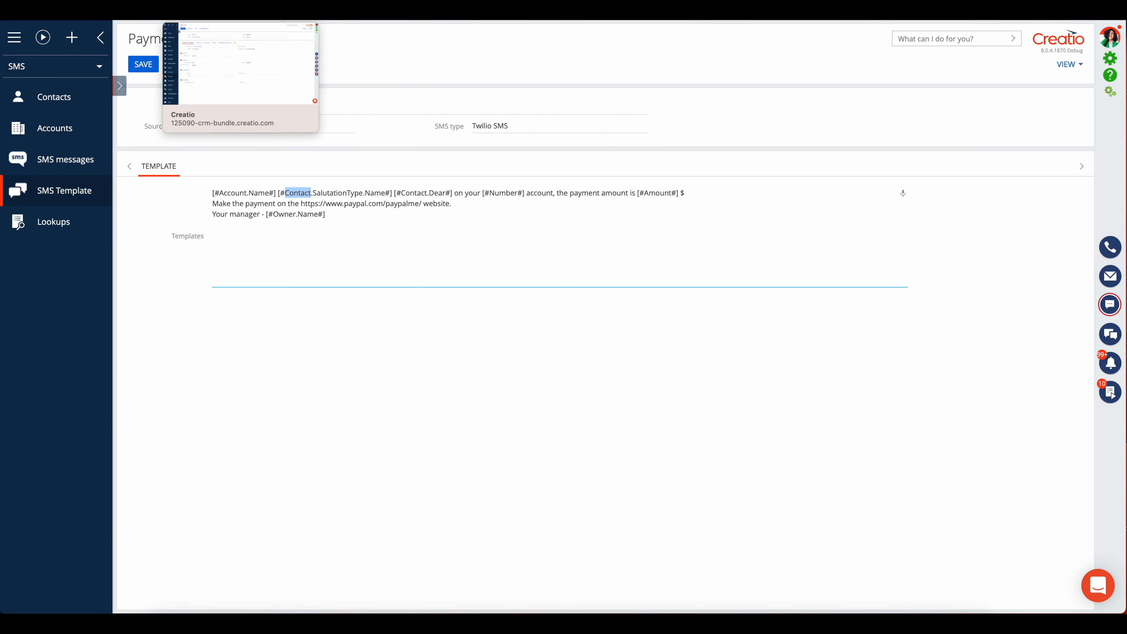
{"action": "left_click", "coordinate": [248, 18]}
{"action": "left_click_drag", "start_coordinate": [172, 192], "coordinate": [202, 191]}
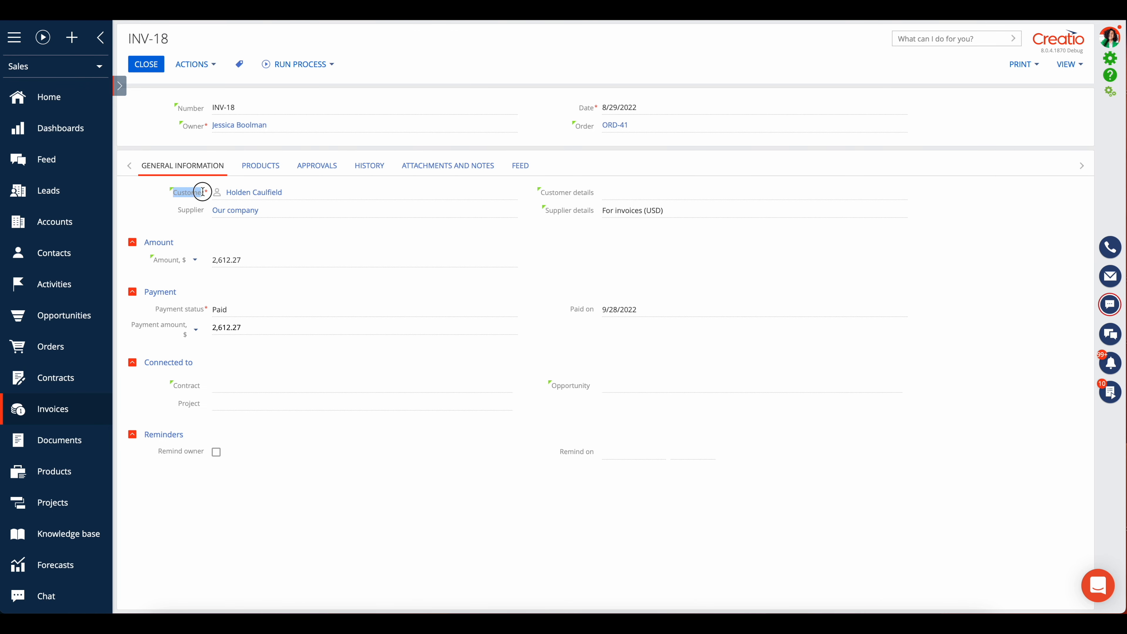
{"action": "left_click", "coordinate": [116, 22]}
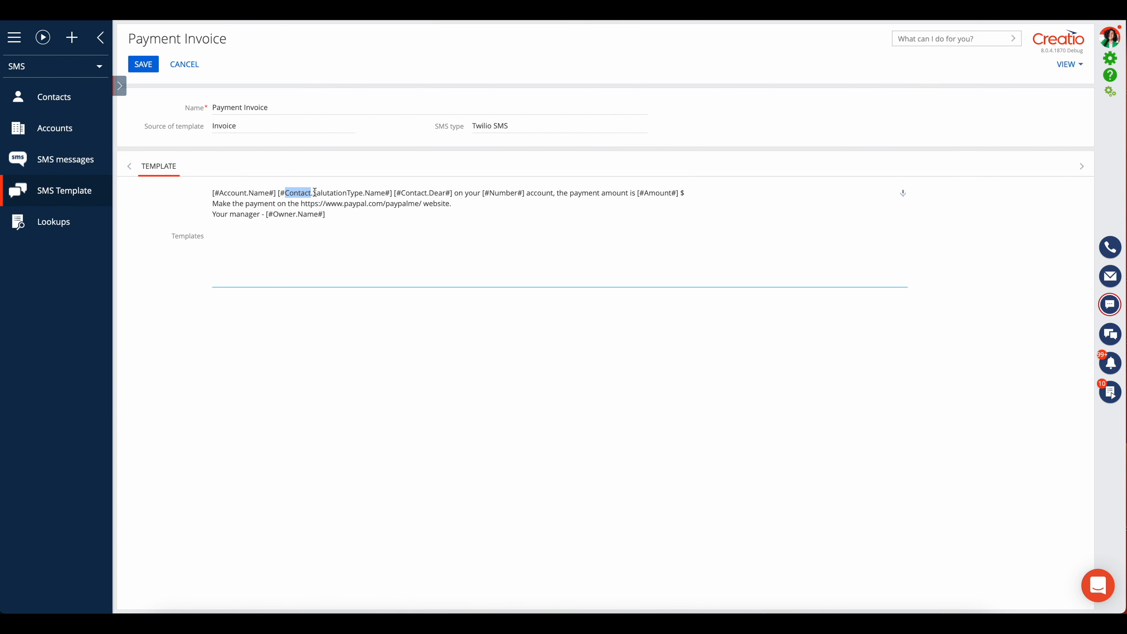
Trace the SalutationType part of the macro to the contact's Title field and inspect that column's code in the page designer
{"action": "left_click_drag", "start_coordinate": [314, 193], "coordinate": [363, 192]}
{"action": "left_click", "coordinate": [946, 22]}
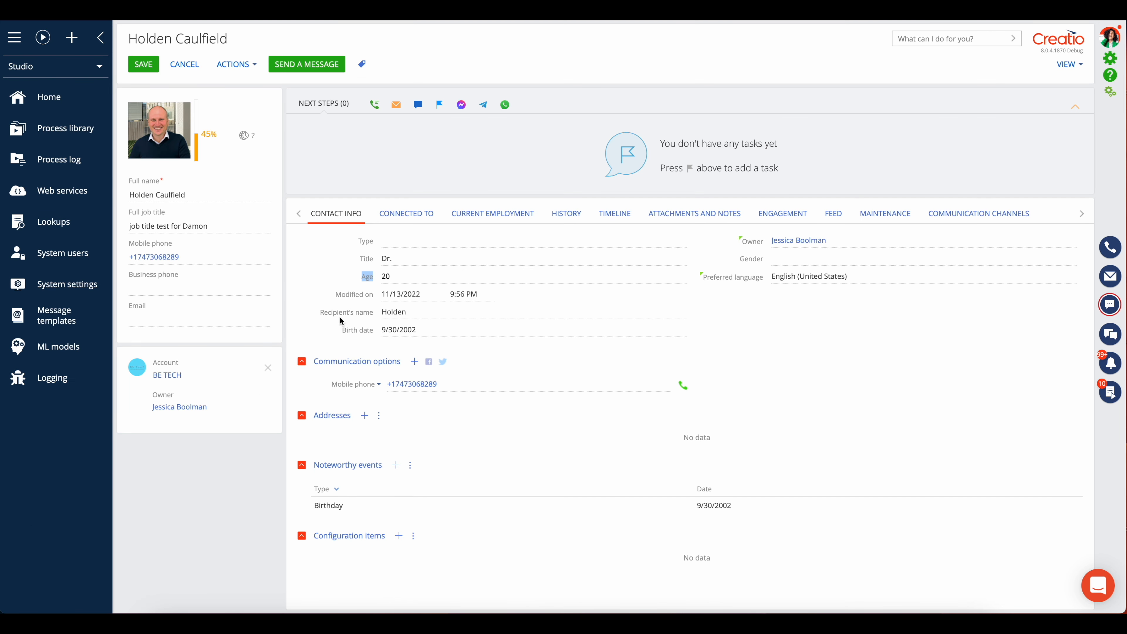
{"action": "left_click_drag", "start_coordinate": [361, 258], "coordinate": [373, 258]}
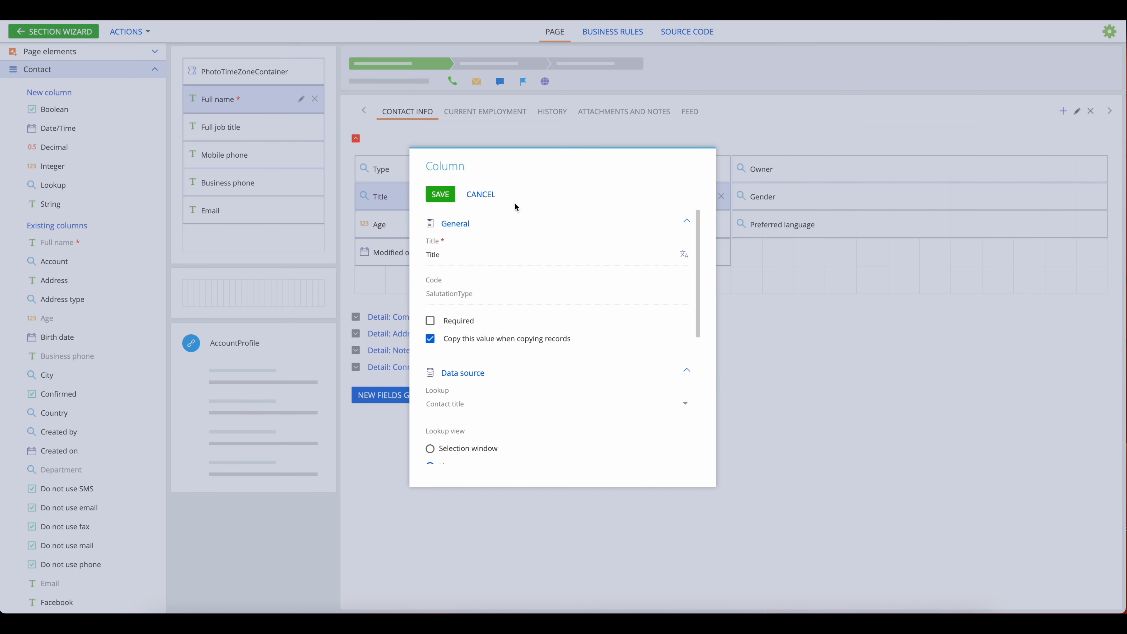
{"action": "scroll", "coordinate": [534, 322], "scroll_direction": "down", "scroll_amount": 5}
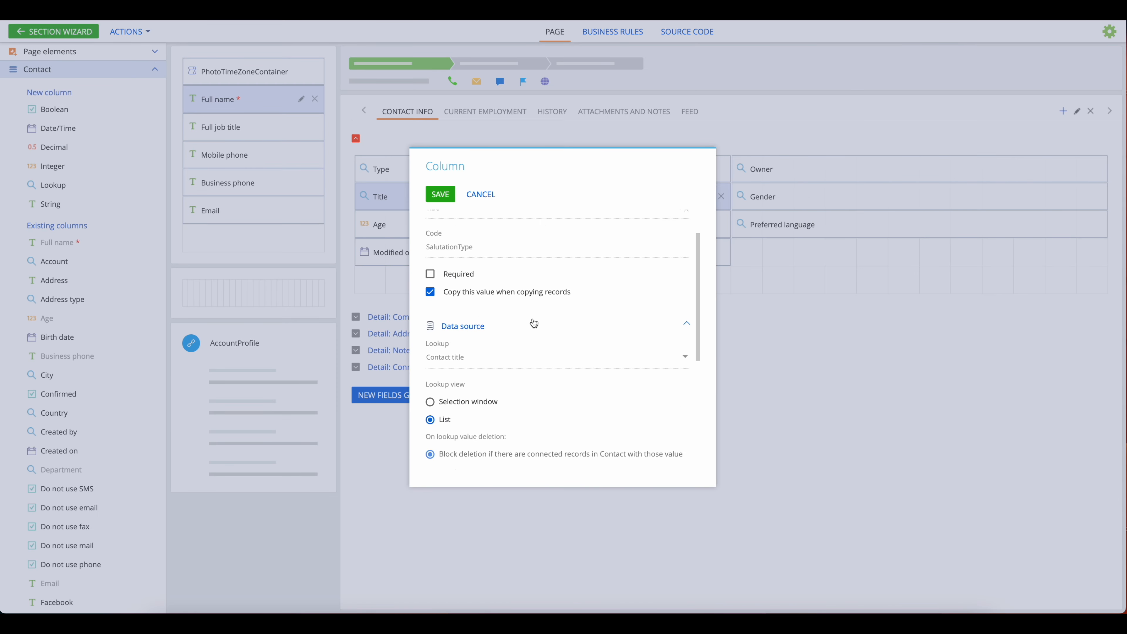
{"action": "scroll", "coordinate": [533, 323], "scroll_direction": "up", "scroll_amount": 3}
{"action": "scroll", "coordinate": [534, 323], "scroll_direction": "up", "scroll_amount": 3}
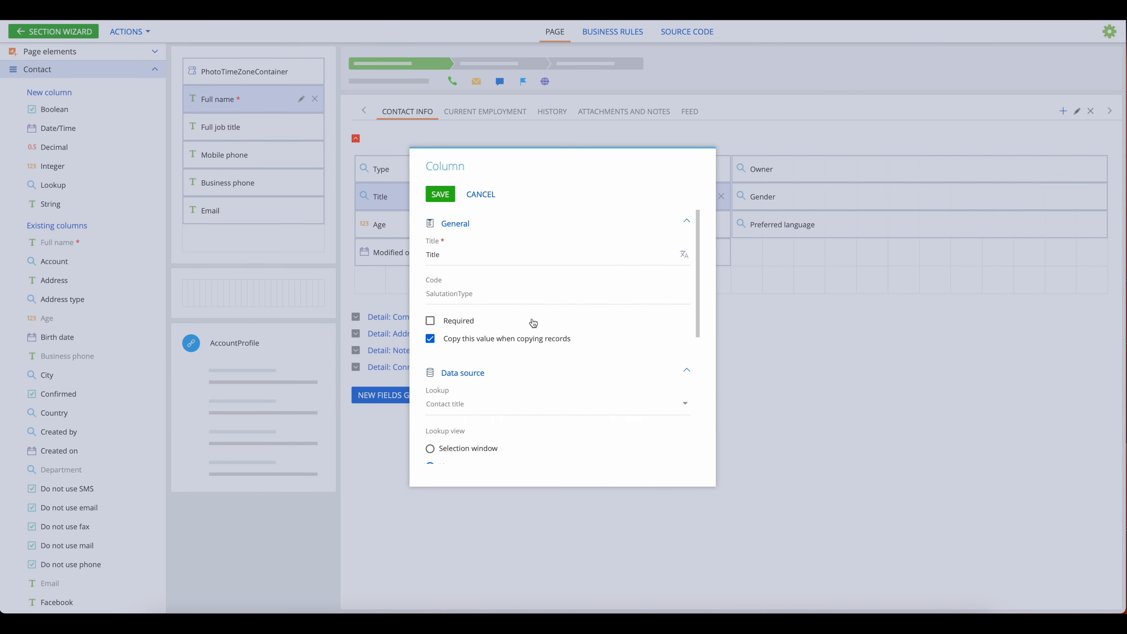
{"action": "double_click", "coordinate": [485, 294]}
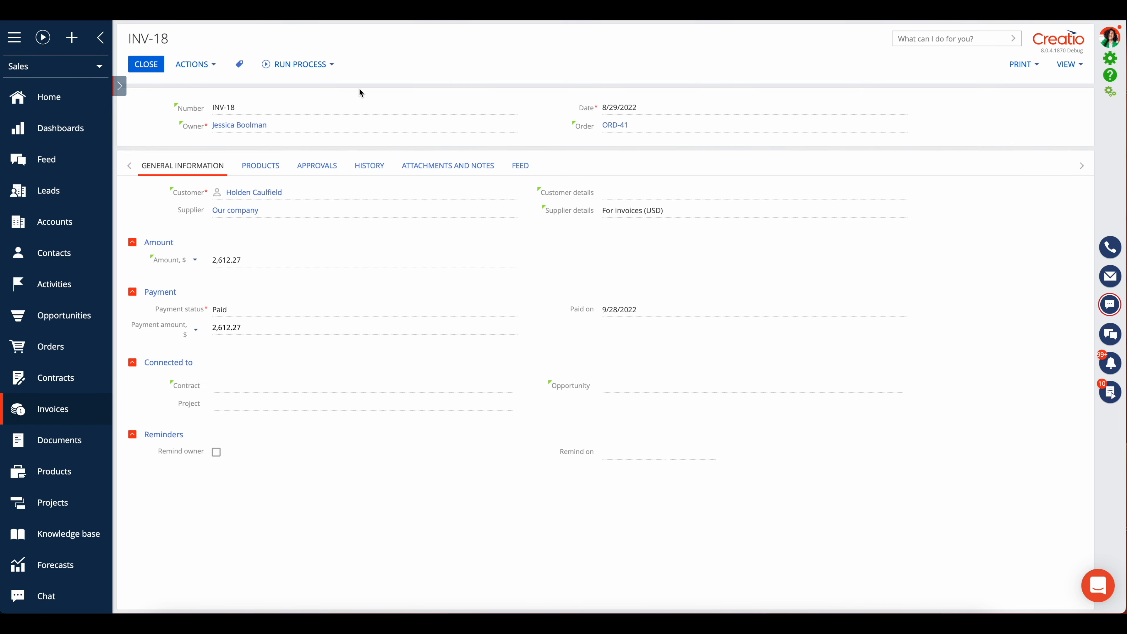
Run the Sending Invoice SMS process on the invoice and apply the Payment Invoice template to the new message
{"action": "left_click", "coordinate": [313, 65]}
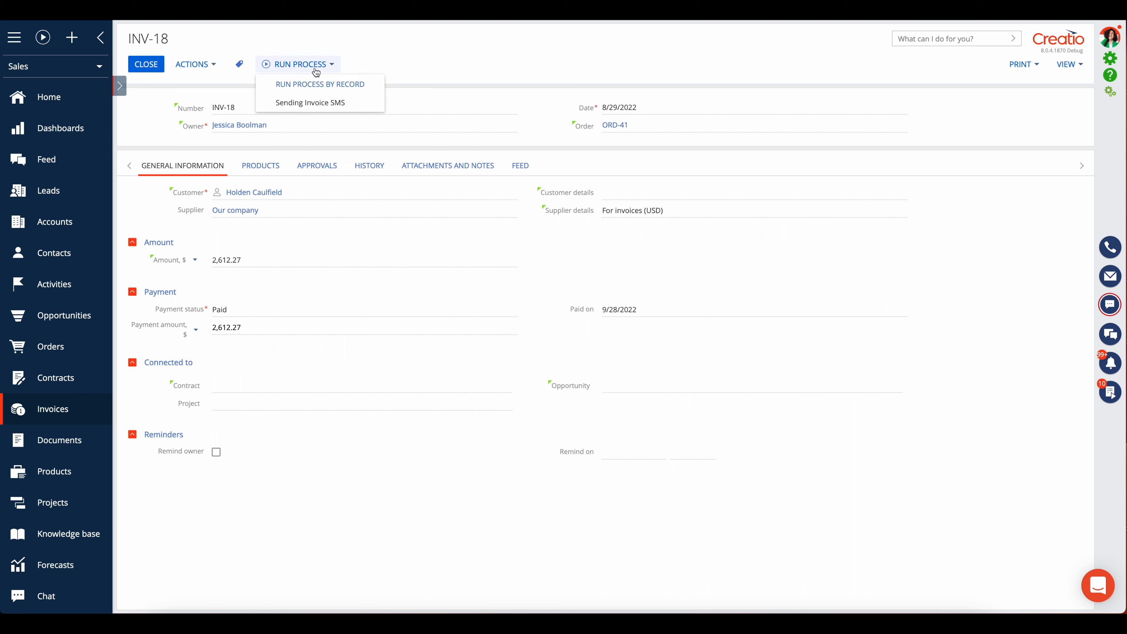
{"action": "left_click", "coordinate": [363, 104]}
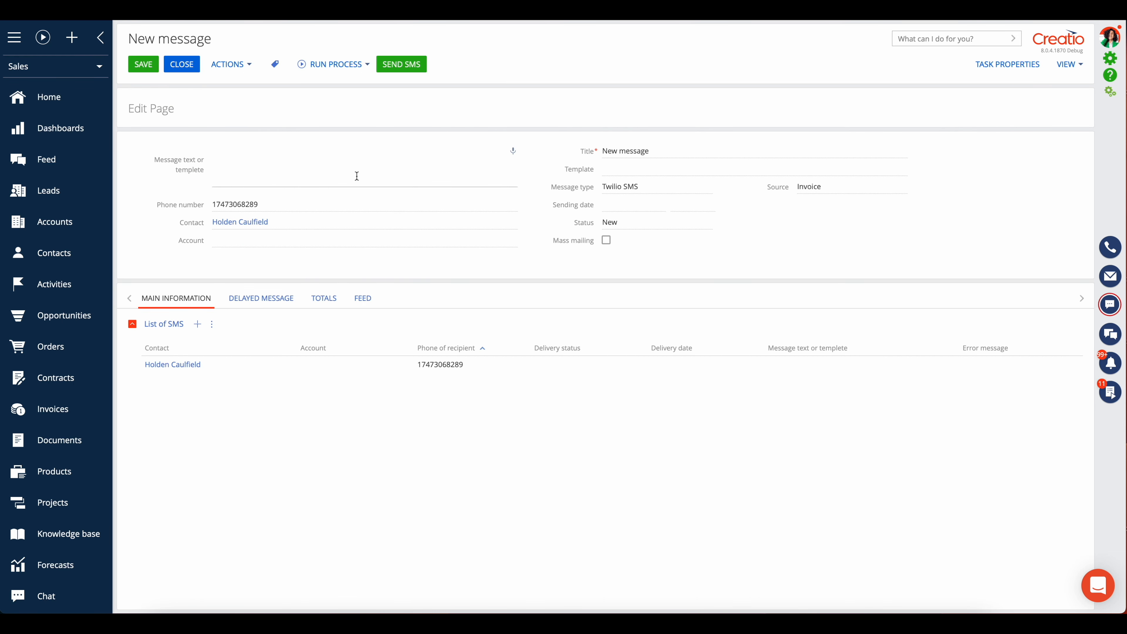
{"action": "left_click", "coordinate": [648, 177]}
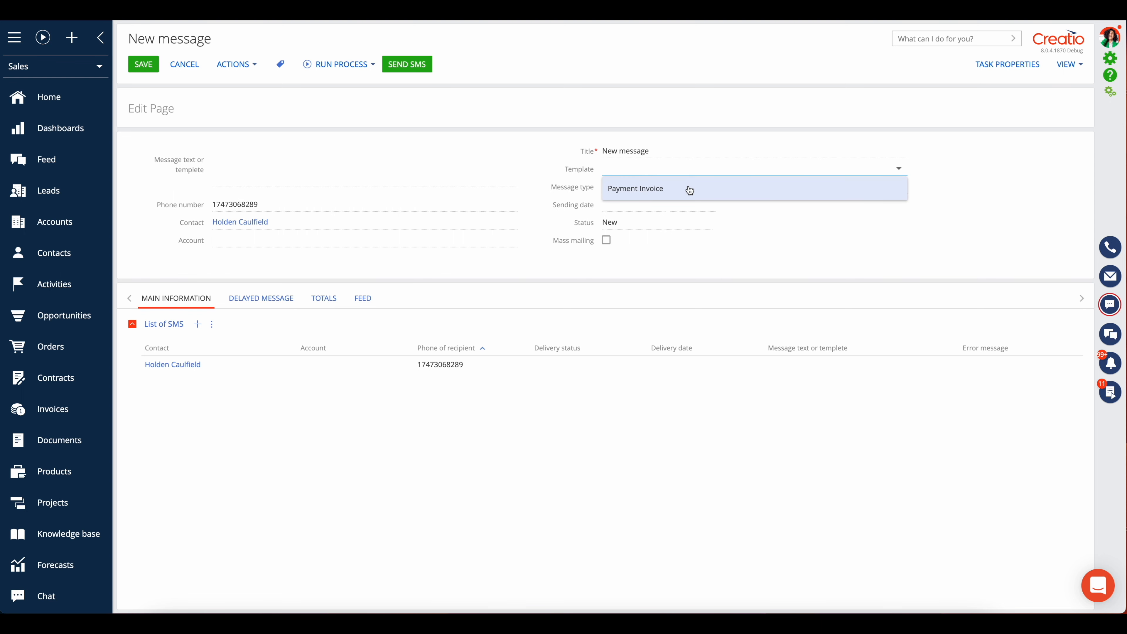
{"action": "left_click", "coordinate": [658, 194]}
{"action": "left_click", "coordinate": [340, 181]}
{"action": "left_click_drag", "start_coordinate": [339, 181], "coordinate": [209, 144]}
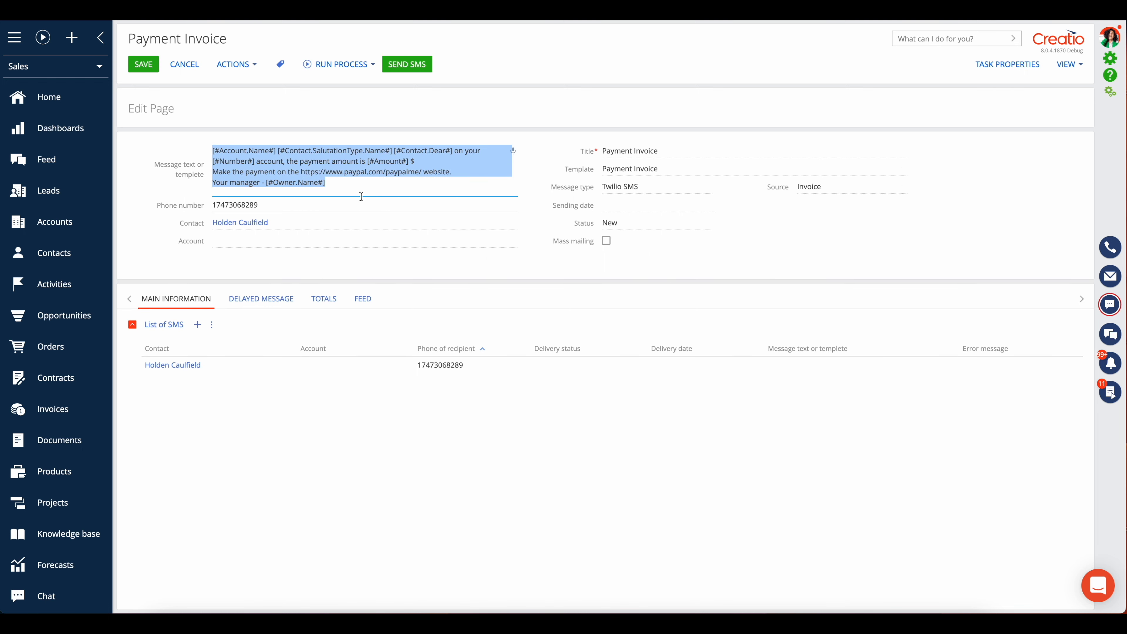
{"action": "left_click", "coordinate": [343, 188]}
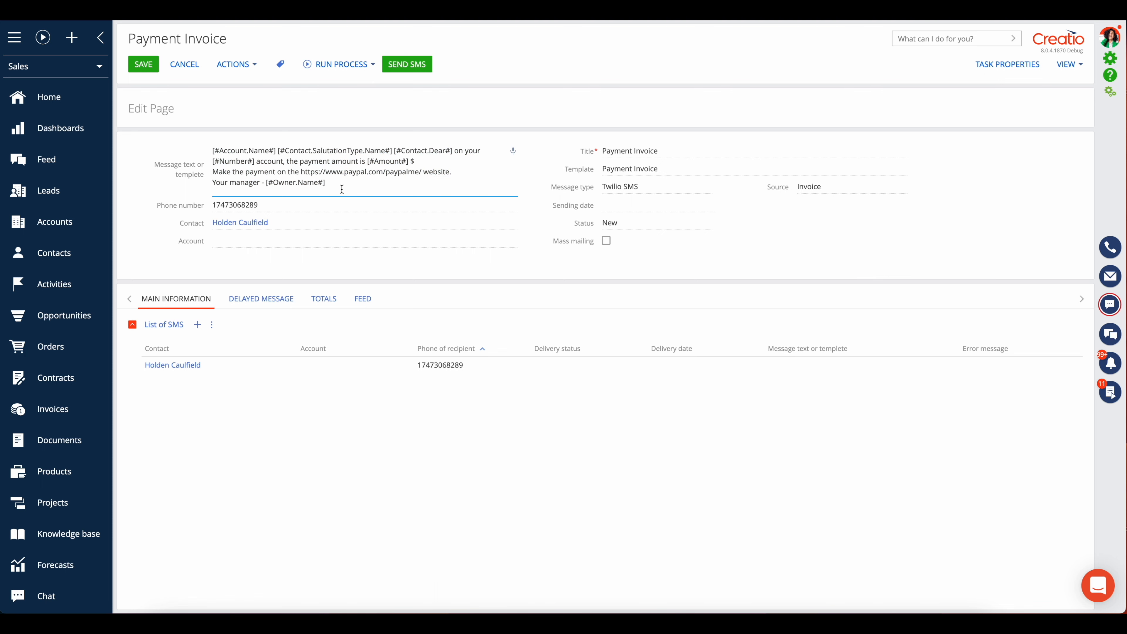
Send the Payment Invoice SMS to the contact and review the message text in the List of SMS
{"action": "left_click", "coordinate": [409, 65]}
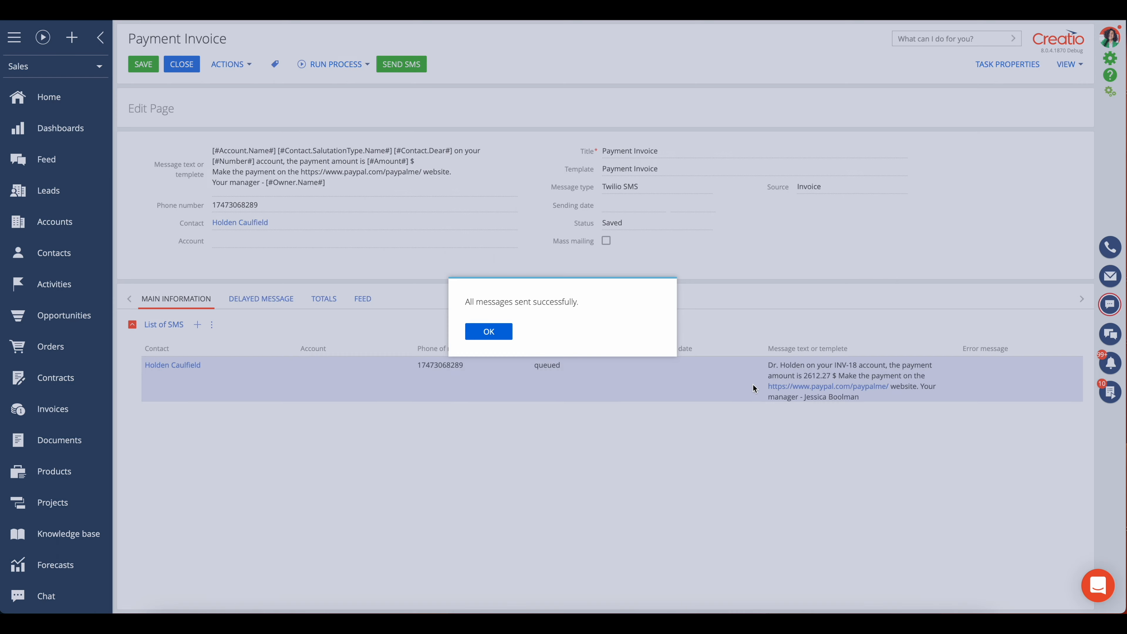
{"action": "left_click", "coordinate": [505, 336]}
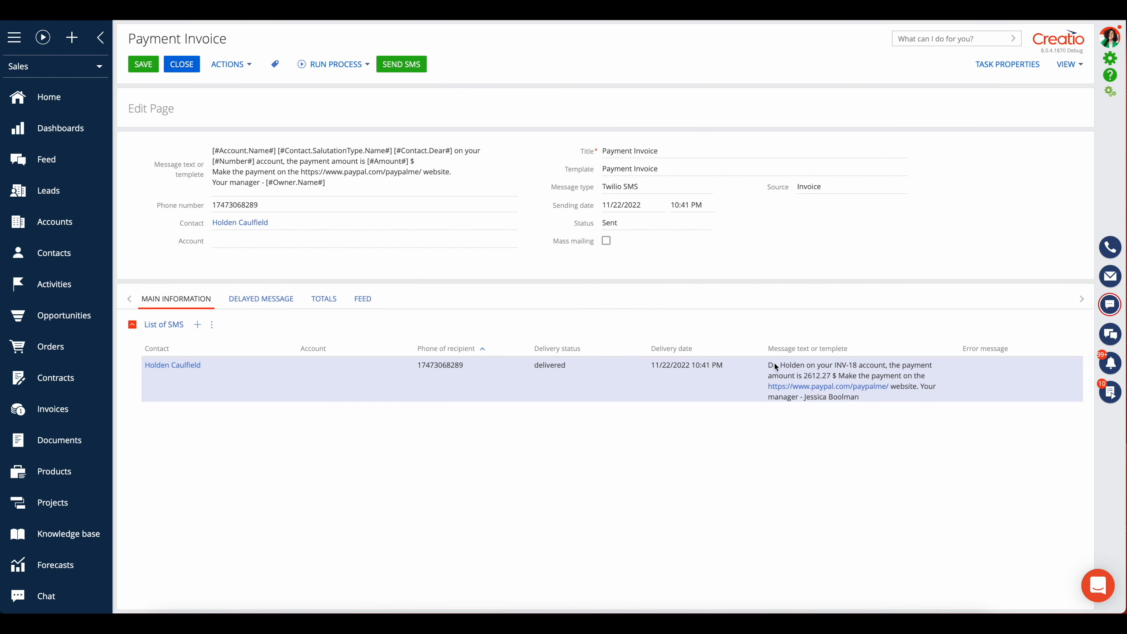
{"action": "left_click_drag", "start_coordinate": [766, 364], "coordinate": [878, 402]}
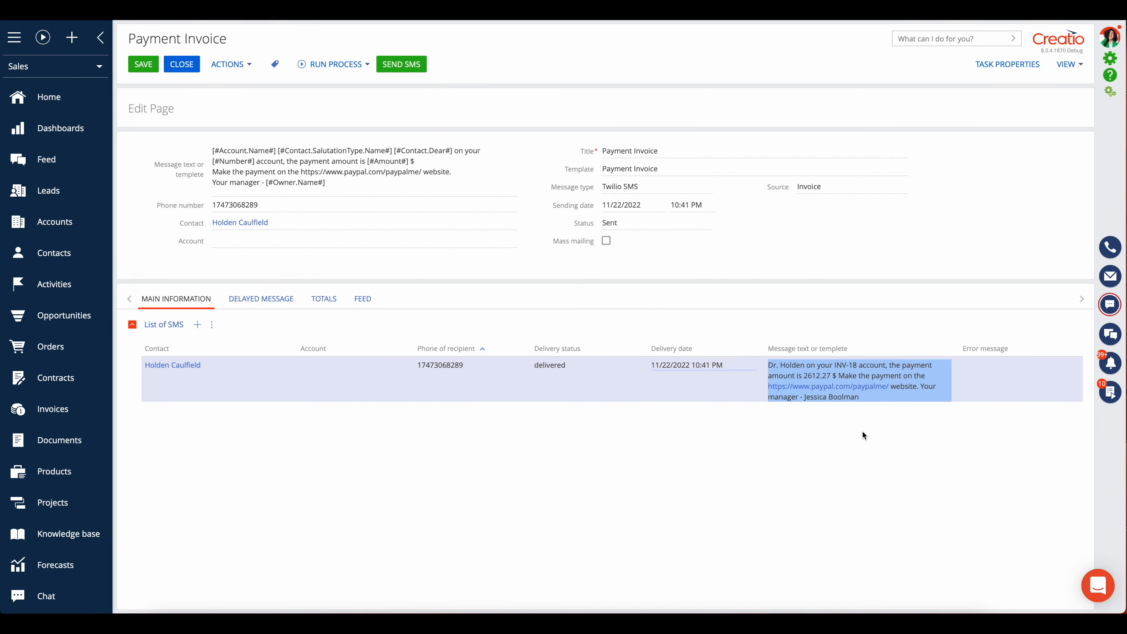
{"action": "left_click", "coordinate": [802, 418]}
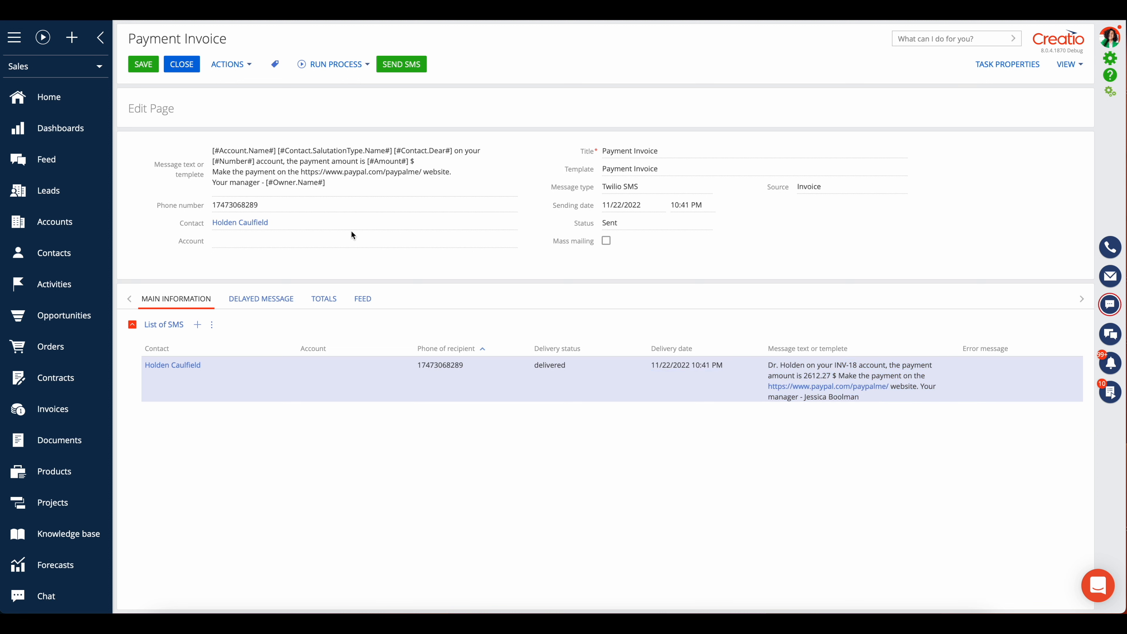
Compare each macro in the message template with the corresponding text in the sent SMS, from Account.Name through Owner.Name
{"action": "left_click_drag", "start_coordinate": [218, 151], "coordinate": [268, 154]}
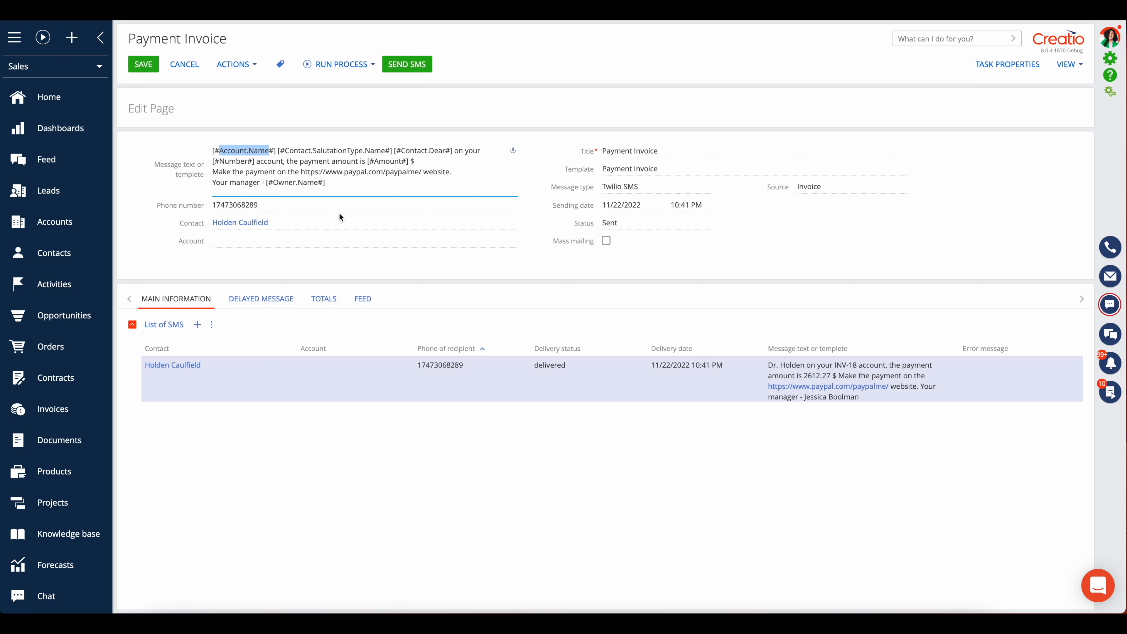
{"action": "left_click_drag", "start_coordinate": [285, 151], "coordinate": [391, 151]}
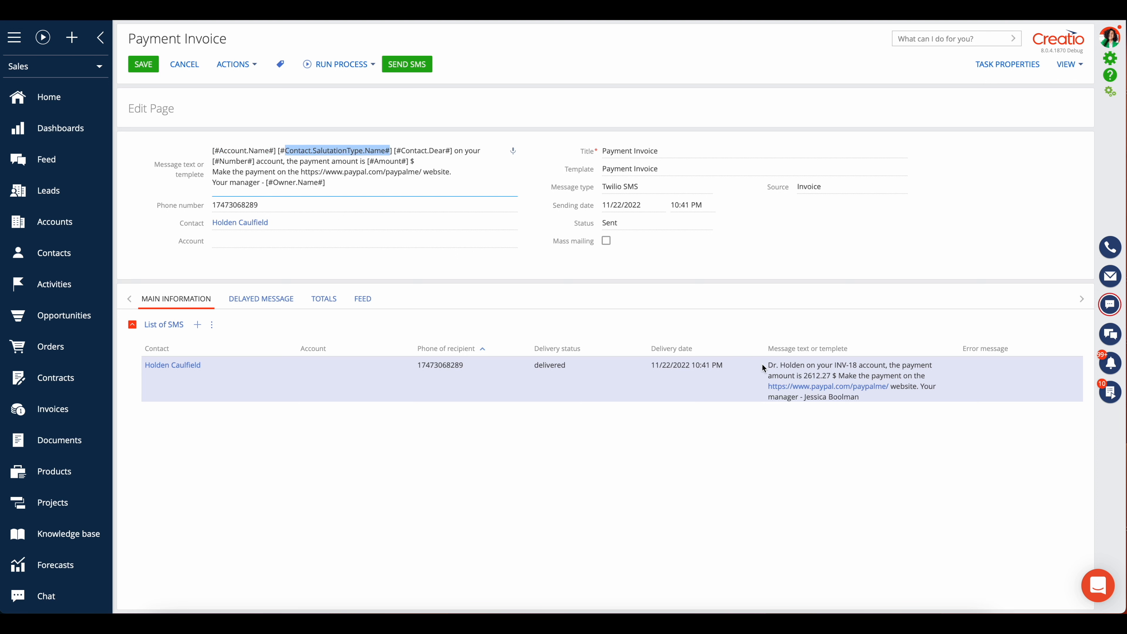
{"action": "double_click", "coordinate": [771, 366]}
{"action": "left_click_drag", "start_coordinate": [401, 151], "coordinate": [445, 151]}
{"action": "double_click", "coordinate": [792, 365]}
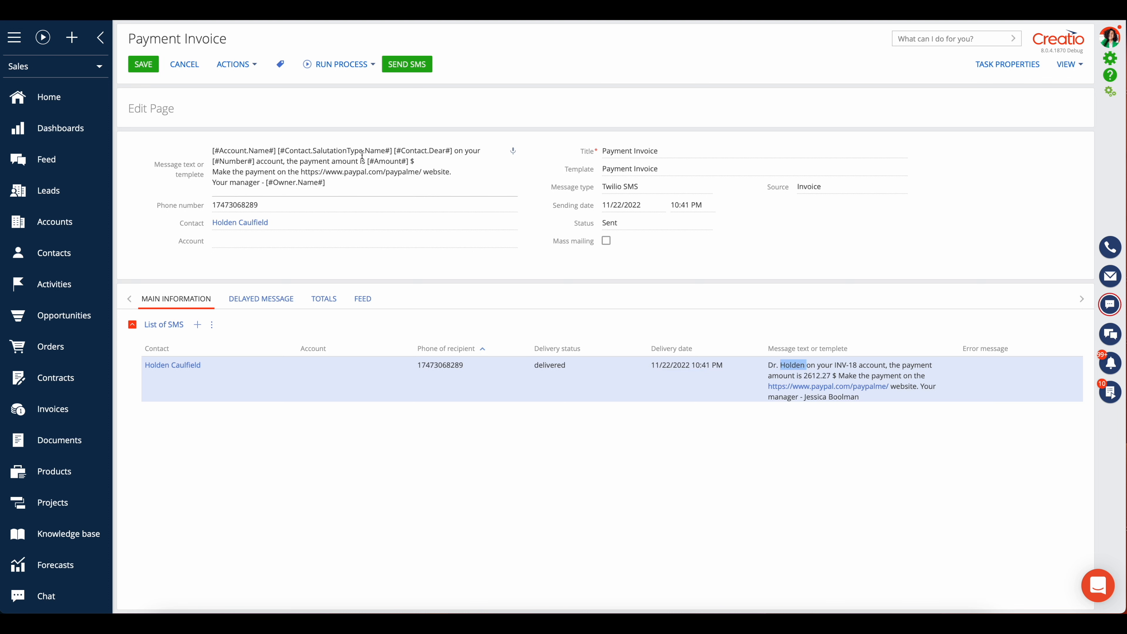
{"action": "double_click", "coordinate": [233, 161]}
{"action": "double_click", "coordinate": [389, 161]}
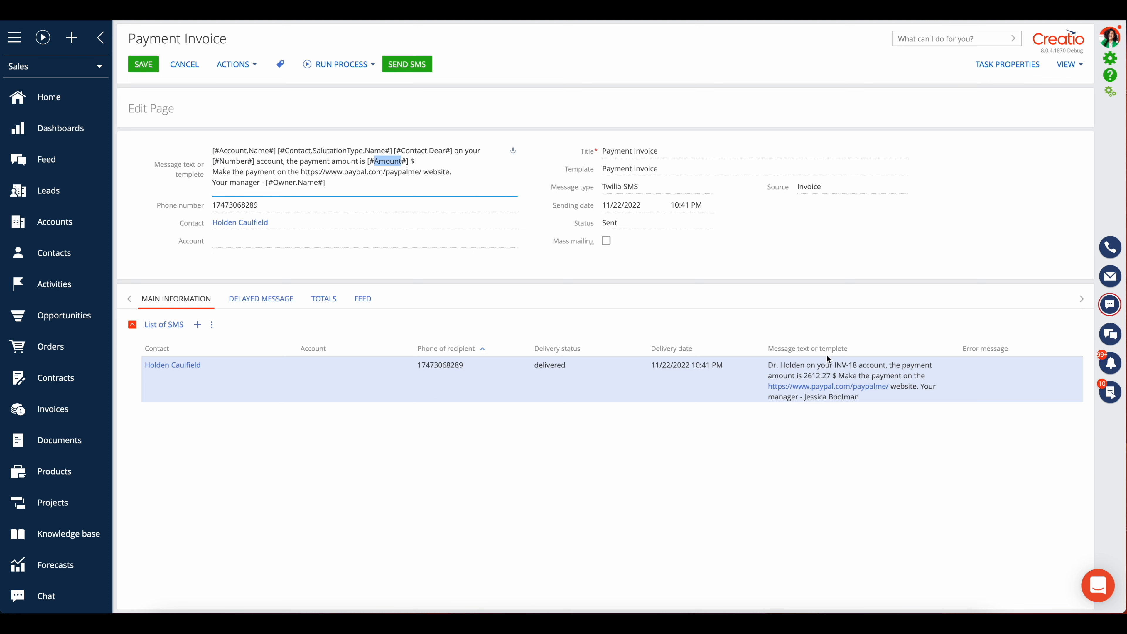
{"action": "mouse_move", "coordinate": [834, 365]}
{"action": "left_mouse_down"}
{"action": "mouse_move", "coordinate": [856, 365]}
{"action": "mouse_move", "coordinate": [831, 376]}
{"action": "left_mouse_up"}
{"action": "left_click_drag", "start_coordinate": [273, 182], "coordinate": [326, 182]}
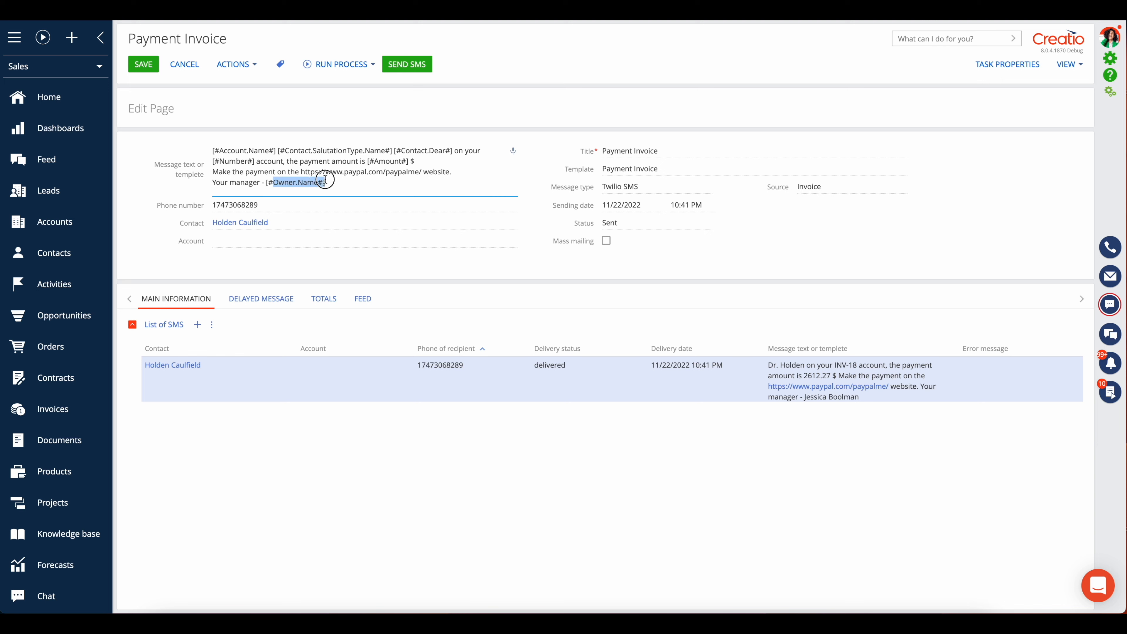
{"action": "left_click_drag", "start_coordinate": [804, 397], "coordinate": [859, 397]}
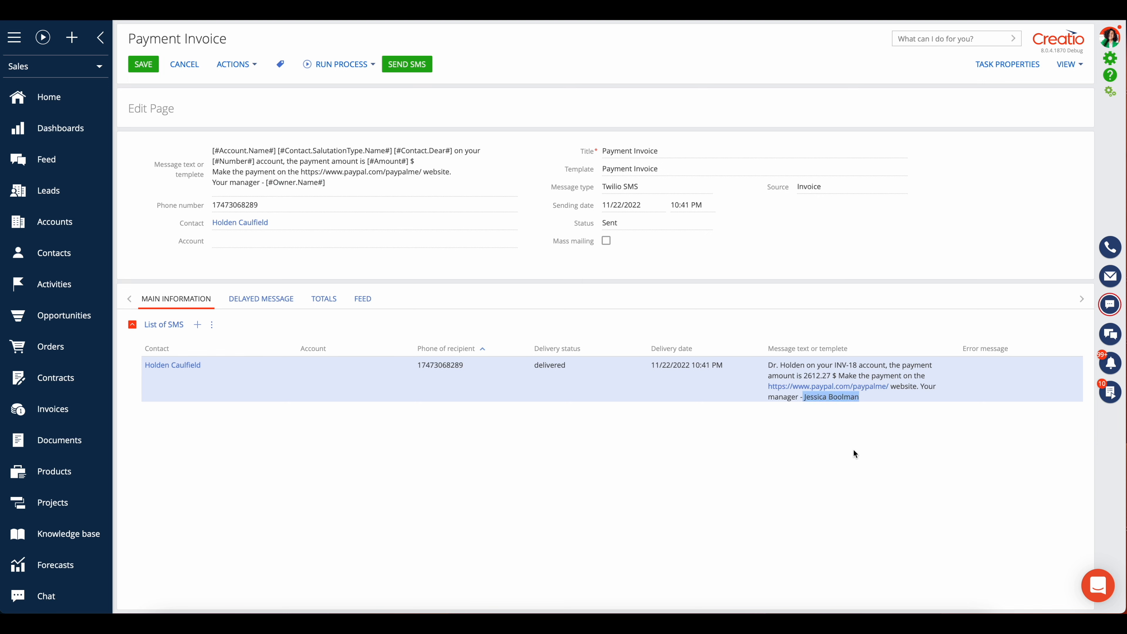